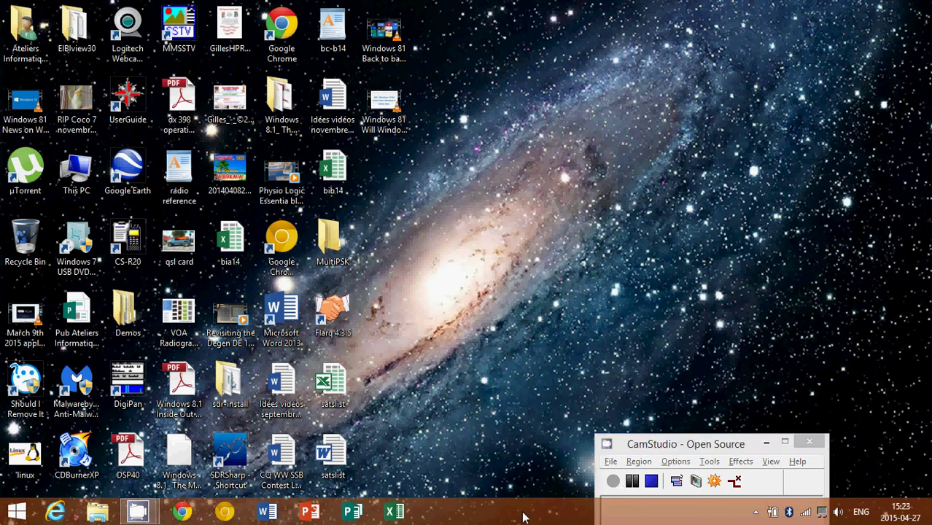
Open Control Panel from the Start screen and maximize its window.
{"action": "key", "text": "super"}
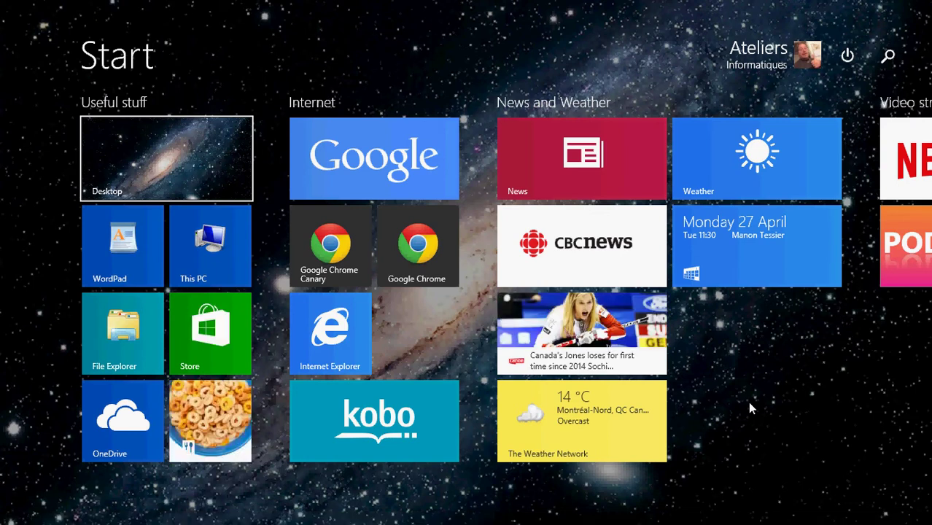
{"action": "mouse_move", "coordinate": [128, 521]}
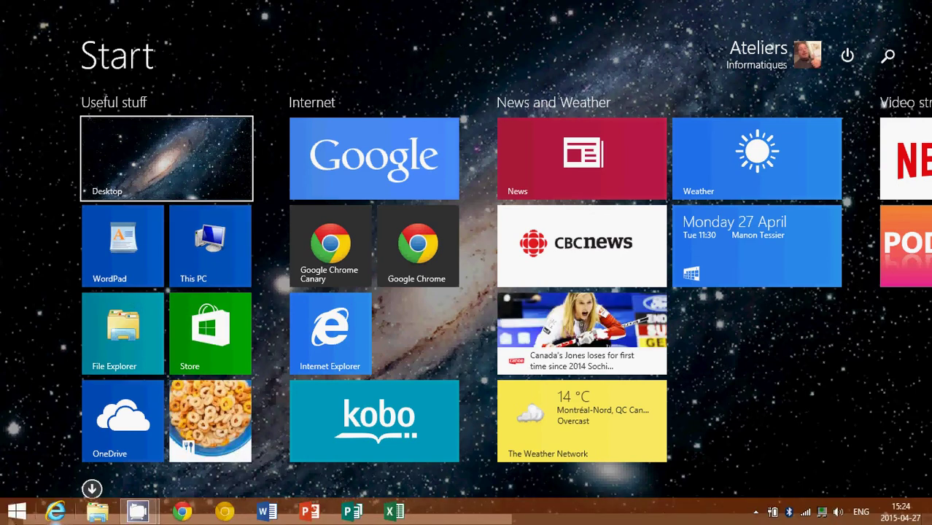
{"action": "right_click", "coordinate": [15, 514]}
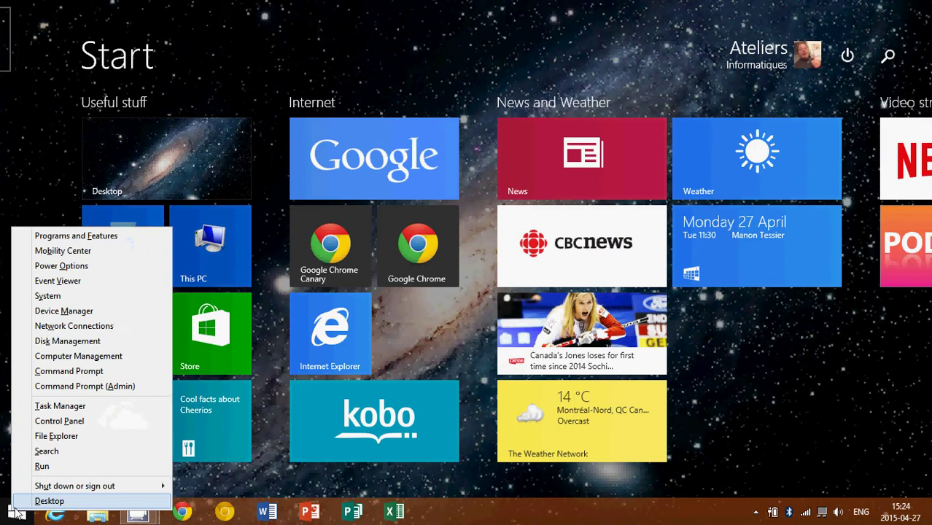
{"action": "left_click", "coordinate": [84, 425]}
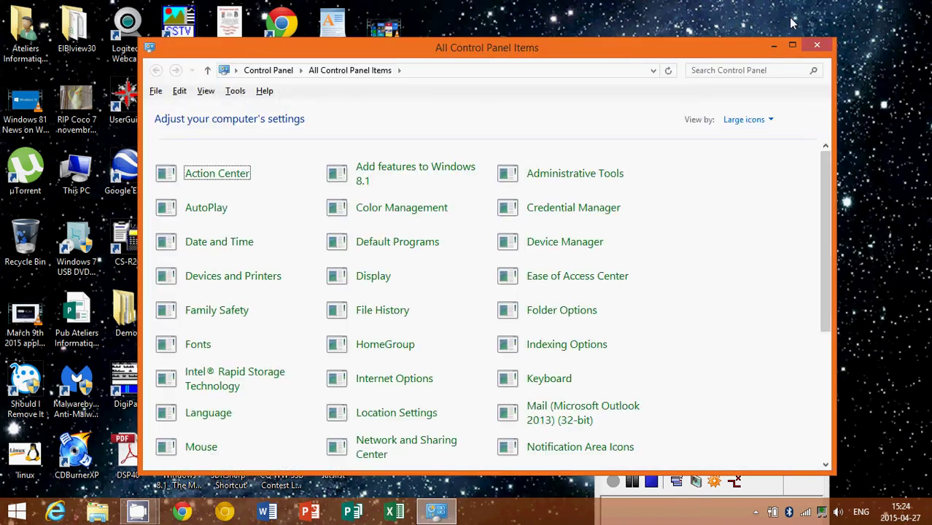
{"action": "left_click", "coordinate": [792, 45]}
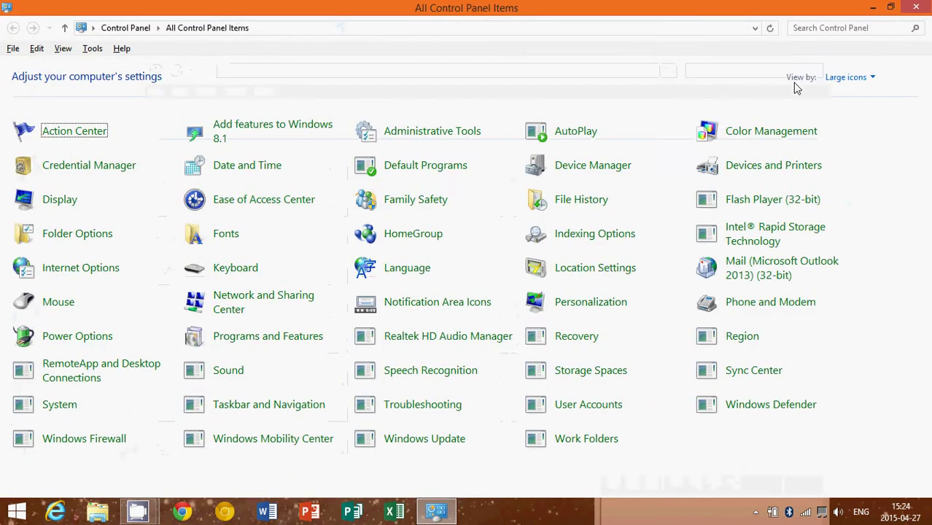
Display Control Panel by Category, restore the Large icons view, and close the window.
{"action": "left_click", "coordinate": [839, 80]}
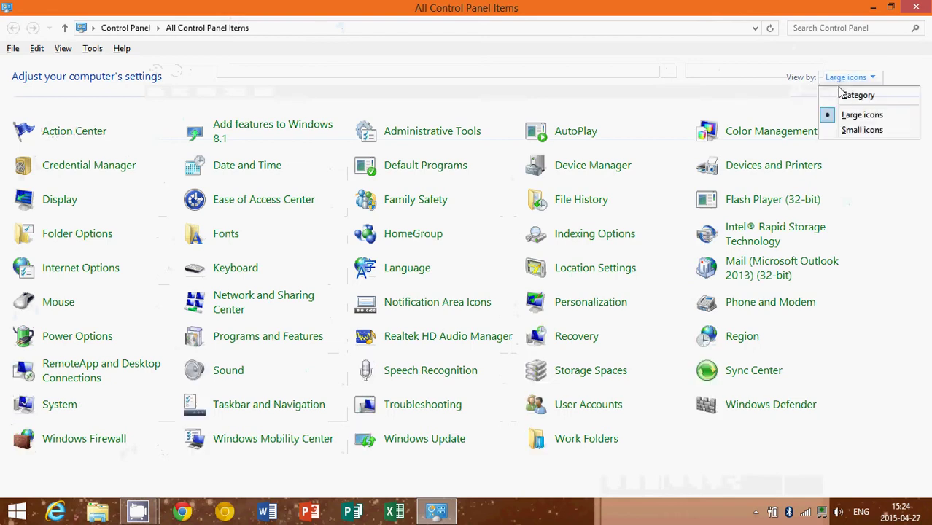
{"action": "left_click", "coordinate": [842, 95]}
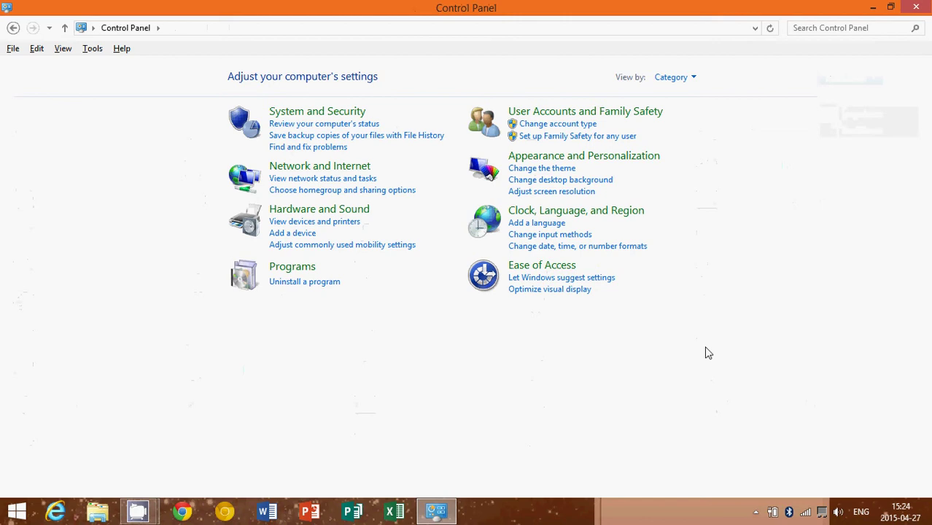
{"action": "left_click", "coordinate": [684, 80]}
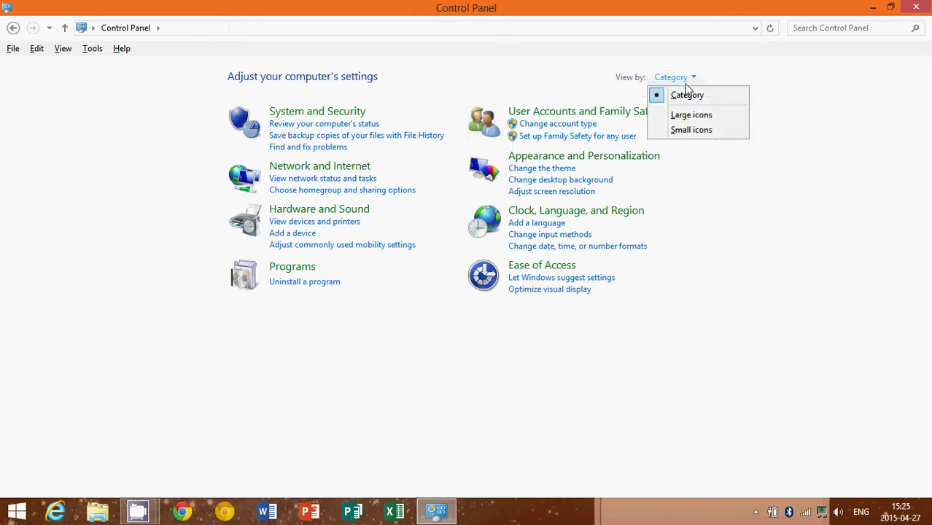
{"action": "left_click", "coordinate": [700, 118]}
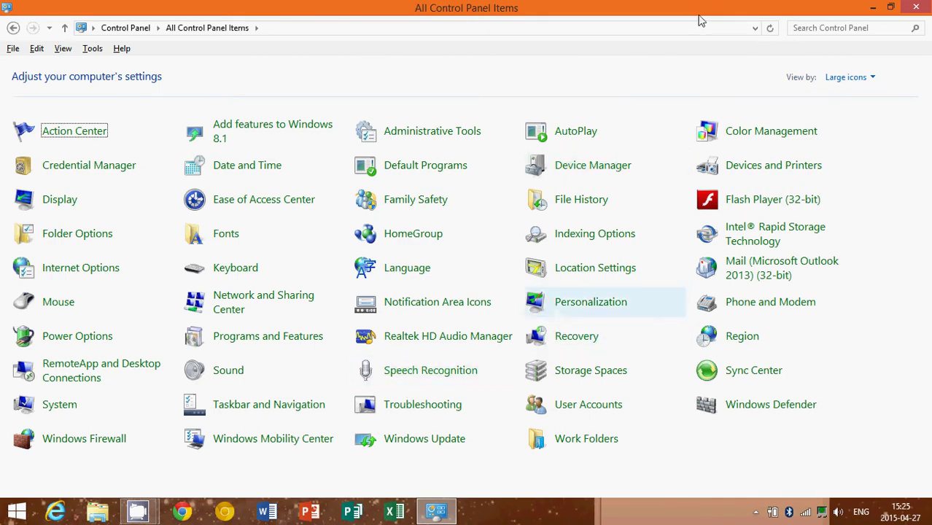
{"action": "left_click", "coordinate": [915, 7]}
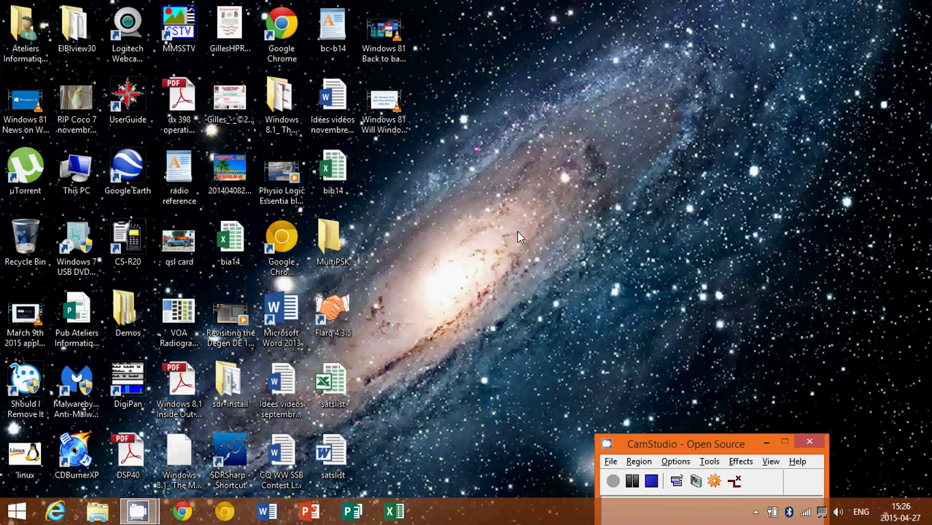
Return to the Start screen and open the full PC settings from there.
{"action": "key", "text": "super"}
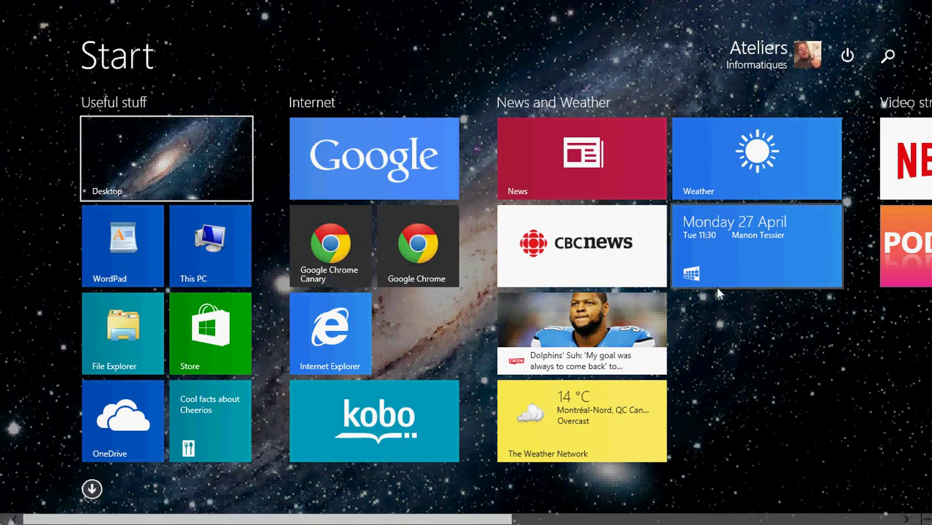
{"action": "scroll", "coordinate": [719, 292], "scroll_direction": "down", "scroll_amount": 5}
{"action": "scroll", "coordinate": [718, 292], "scroll_direction": "up", "scroll_amount": 5}
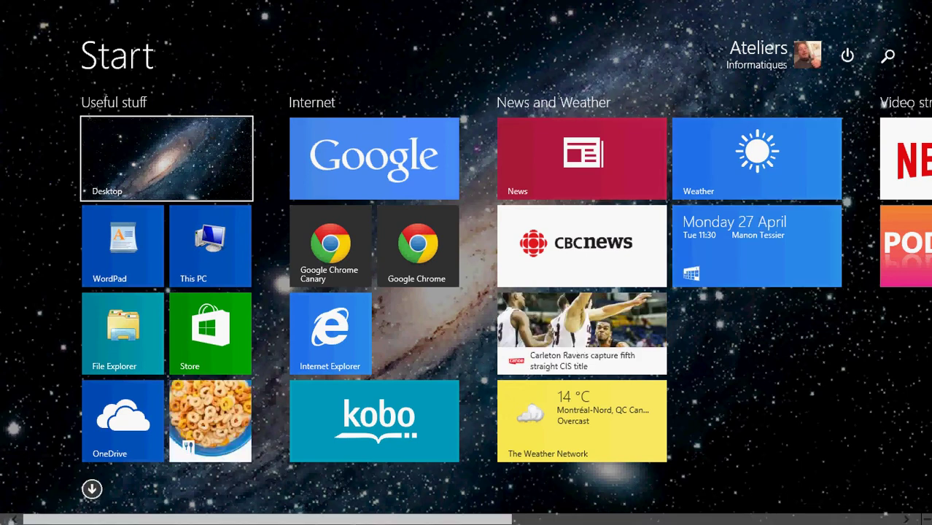
{"action": "mouse_move", "coordinate": [930, 225]}
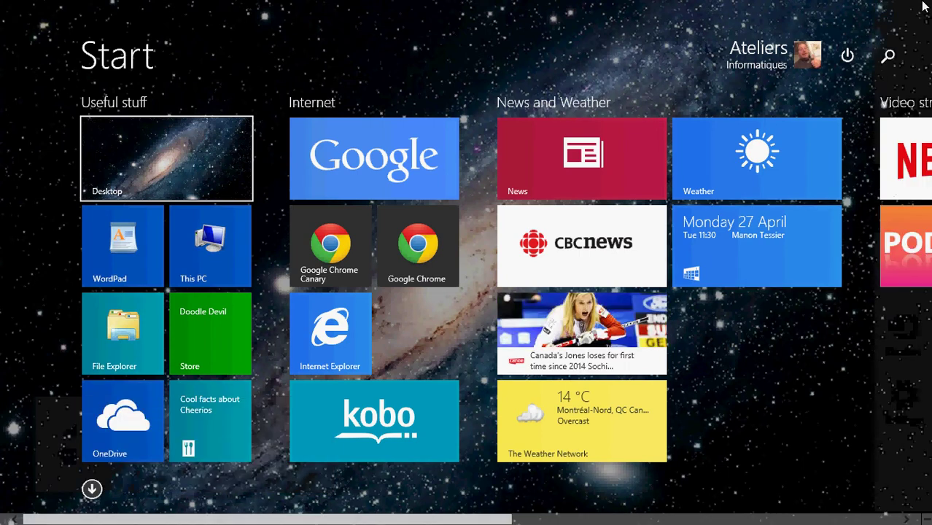
{"action": "mouse_move", "coordinate": [926, 299]}
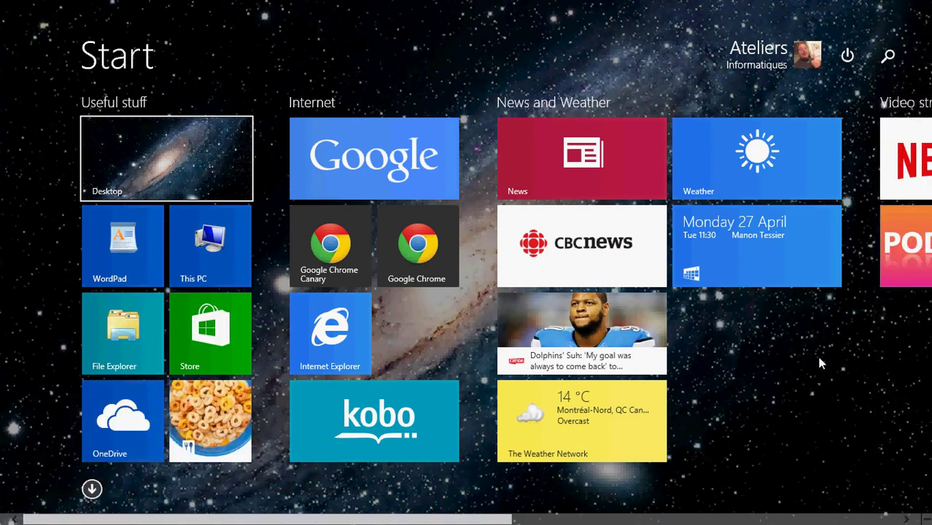
{"action": "key", "text": "super+c"}
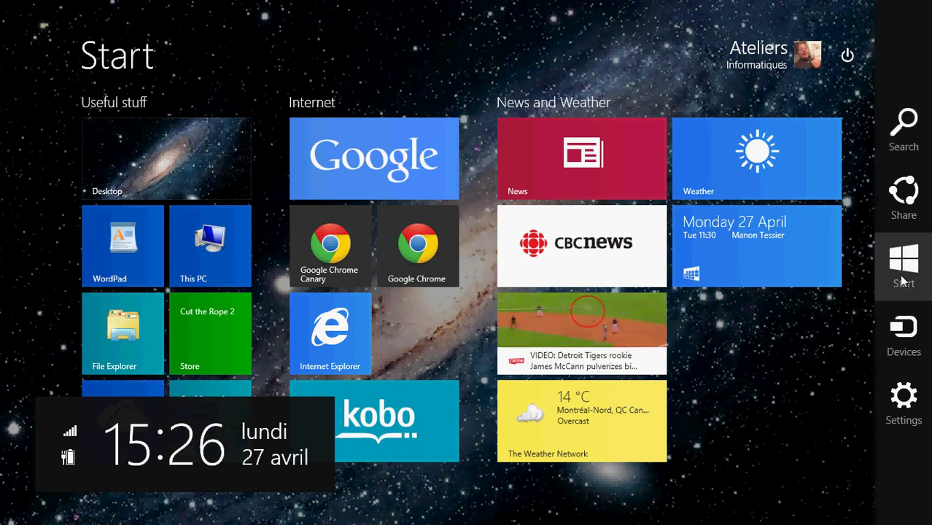
{"action": "left_click", "coordinate": [904, 416]}
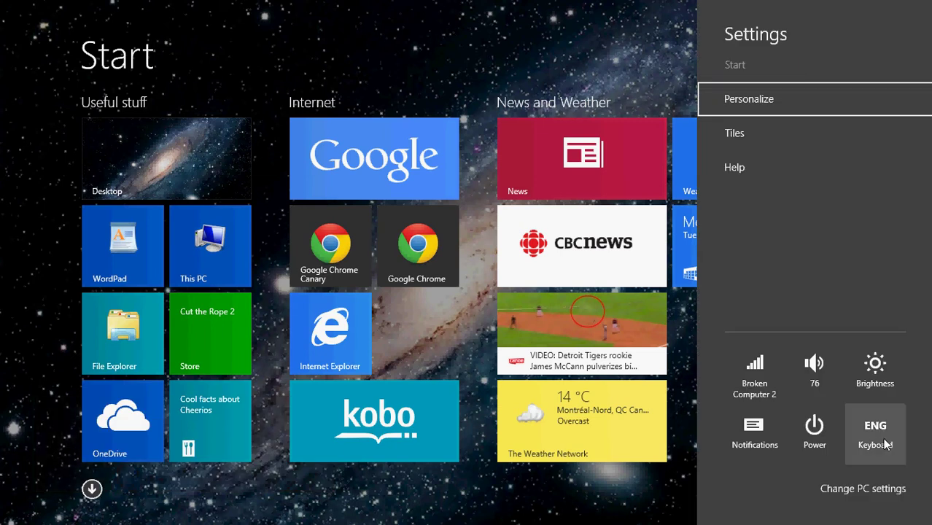
{"action": "left_click", "coordinate": [867, 495]}
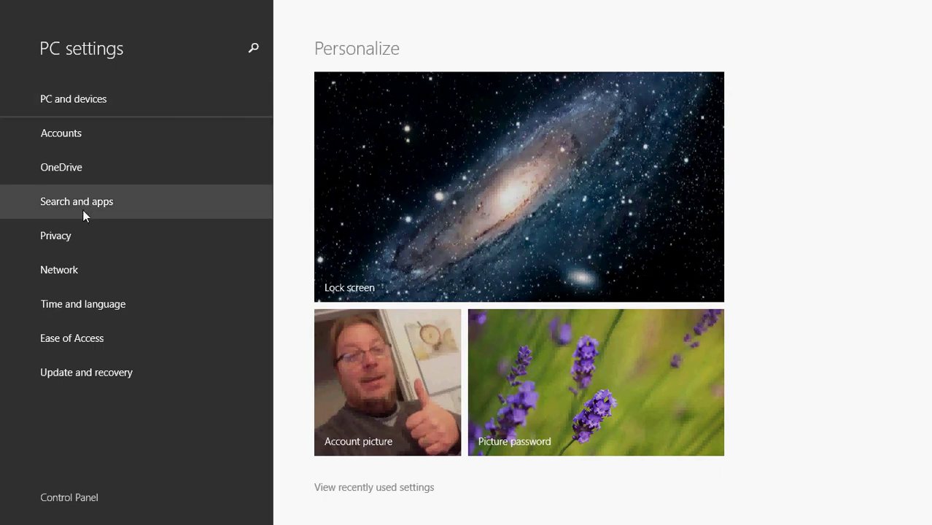
Look through the Update and recovery, Time and language, and PC and devices categories of PC settings.
{"action": "left_click", "coordinate": [74, 373]}
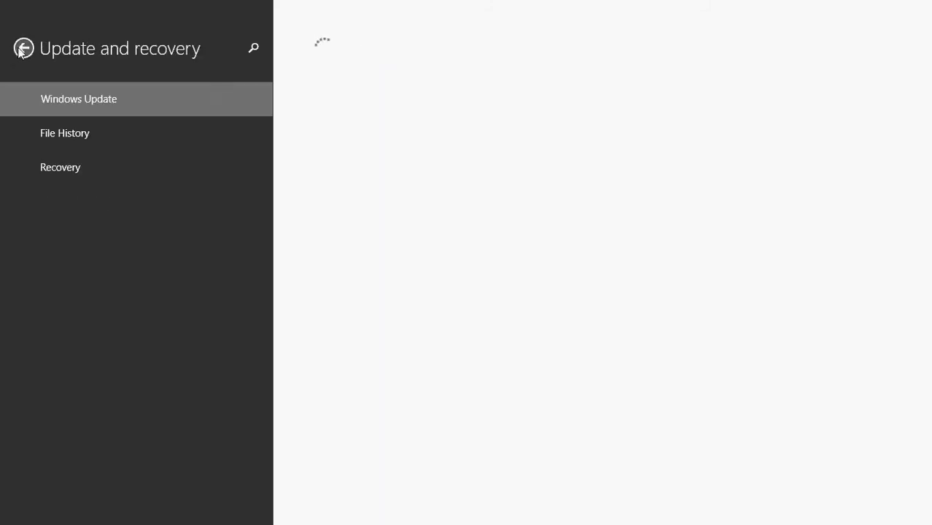
{"action": "left_click", "coordinate": [23, 48]}
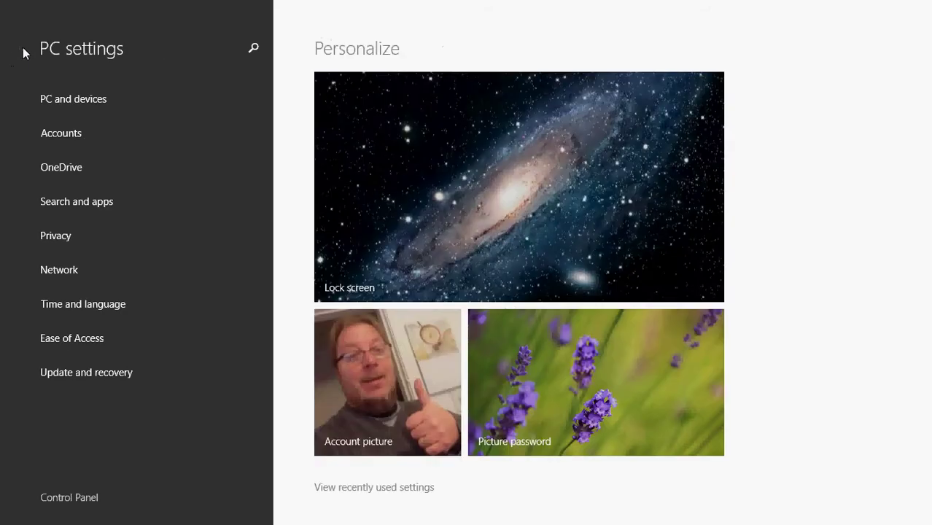
{"action": "left_click", "coordinate": [98, 306]}
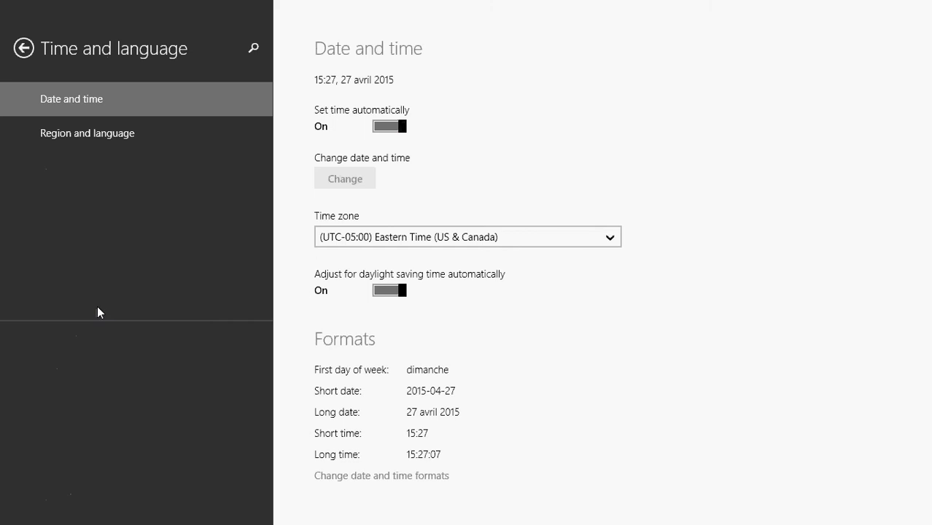
{"action": "left_click", "coordinate": [25, 49]}
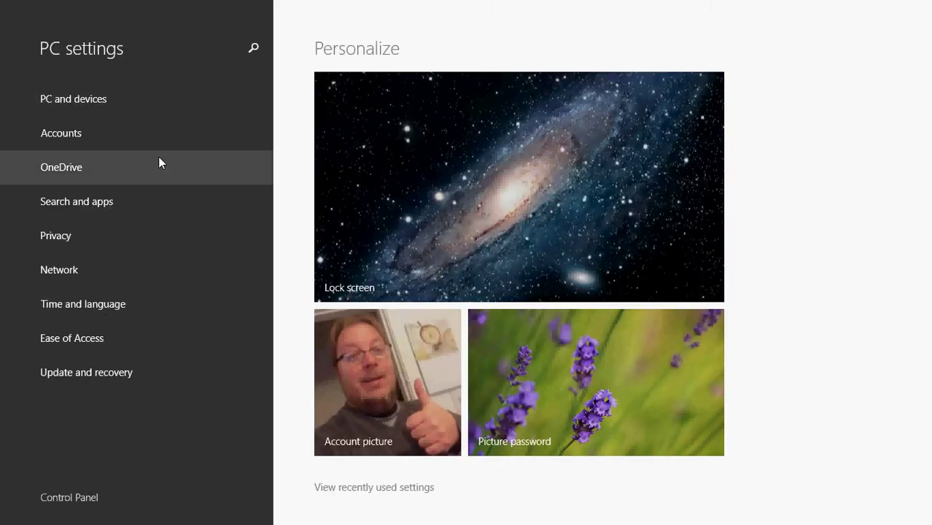
{"action": "left_click", "coordinate": [100, 106]}
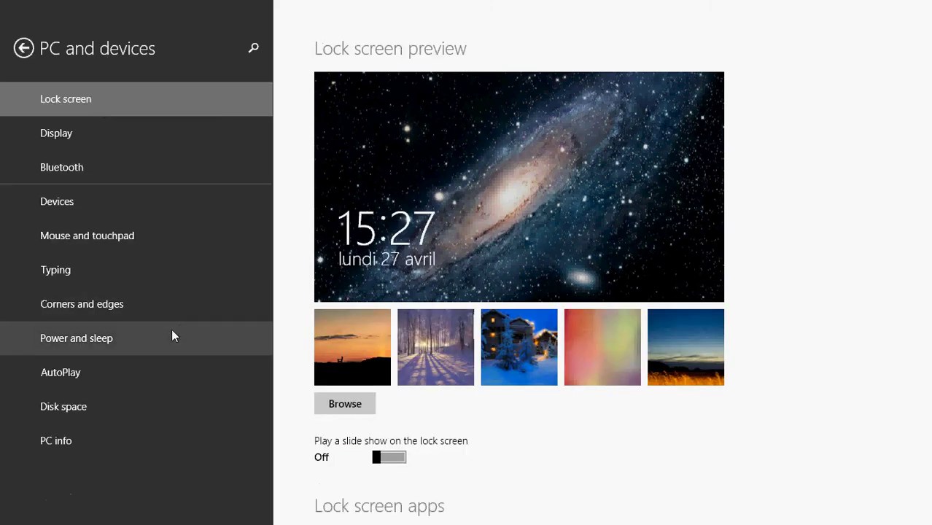
{"action": "left_click", "coordinate": [23, 48]}
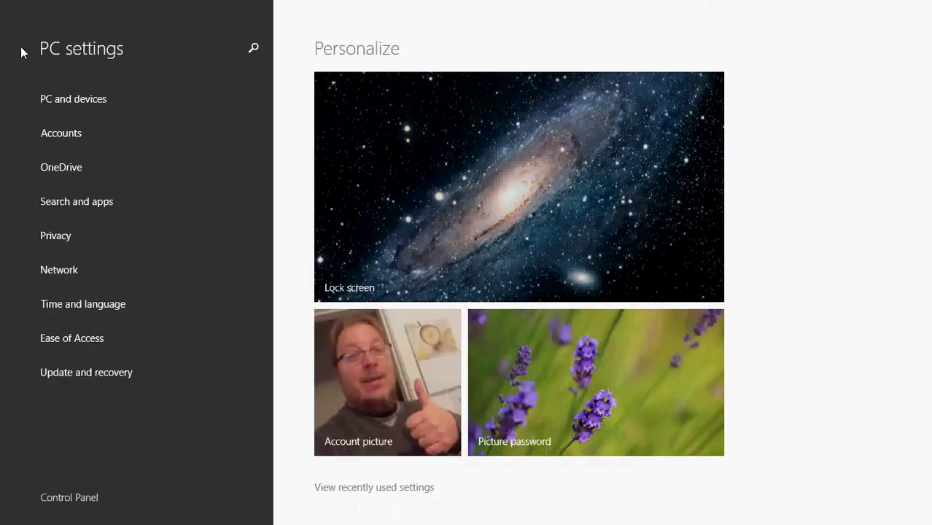
Open and close the classic Control Panel from PC settings, and reopen PC settings from the desktop.
{"action": "left_click", "coordinate": [69, 498]}
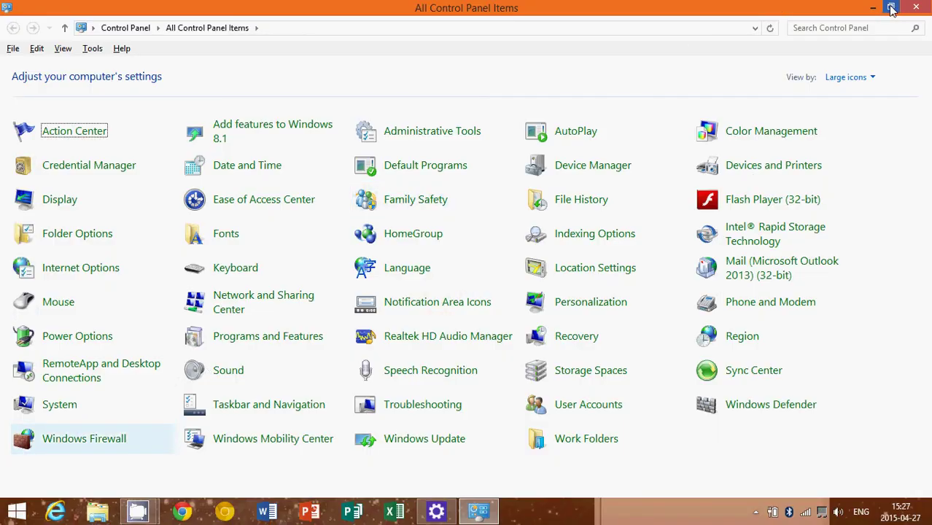
{"action": "left_click", "coordinate": [912, 8]}
{"action": "mouse_move", "coordinate": [929, 3]}
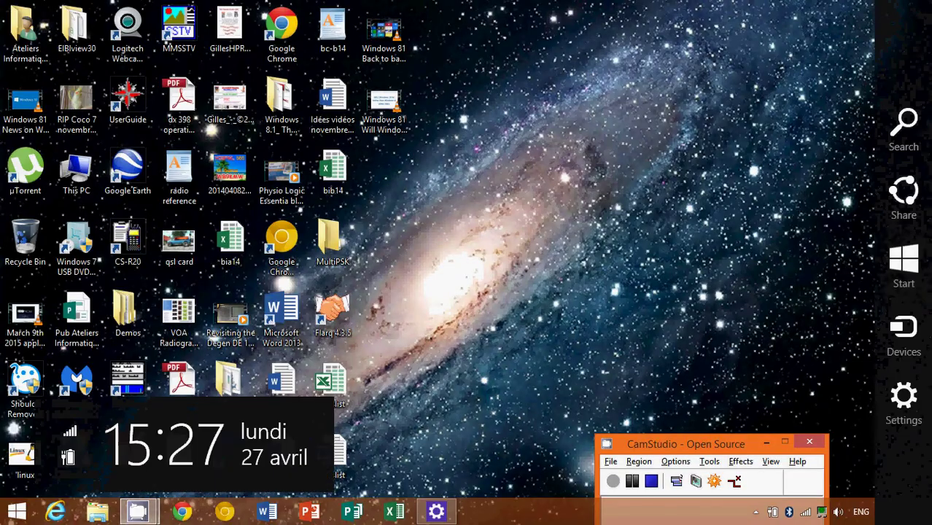
{"action": "left_click", "coordinate": [908, 405]}
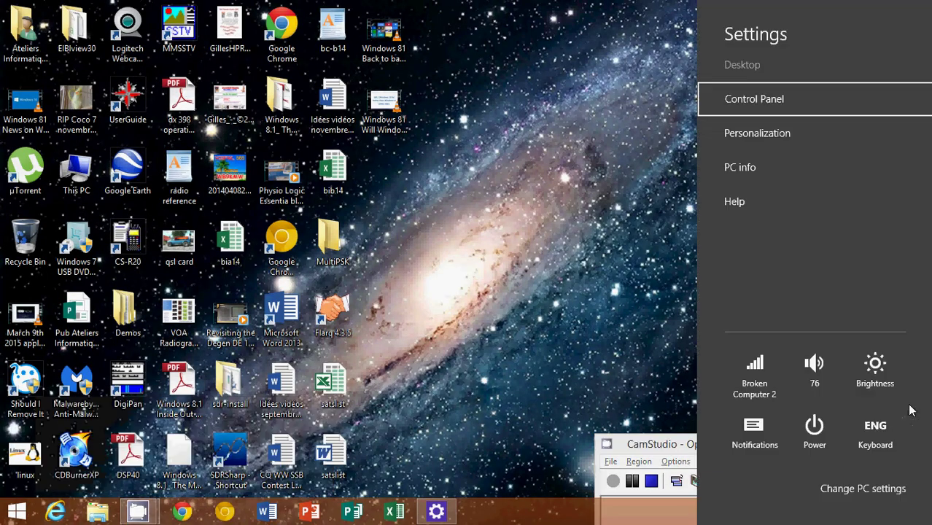
{"action": "left_click", "coordinate": [866, 487]}
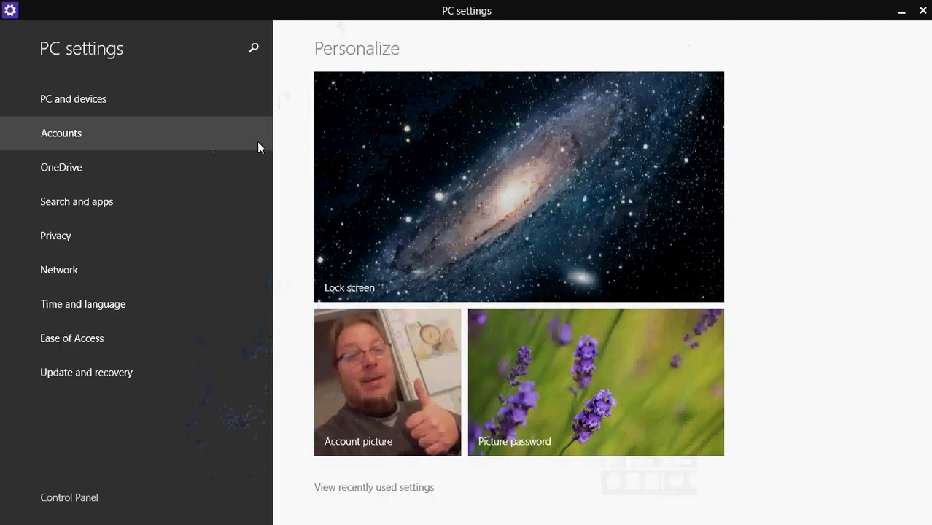
View the Display settings under PC and devices, and close PC settings.
{"action": "left_click", "coordinate": [150, 101]}
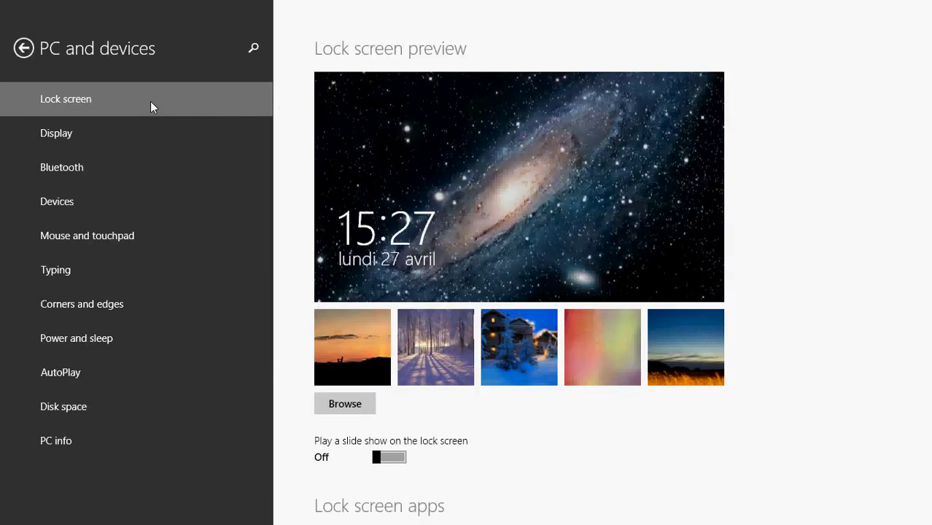
{"action": "left_click", "coordinate": [138, 138]}
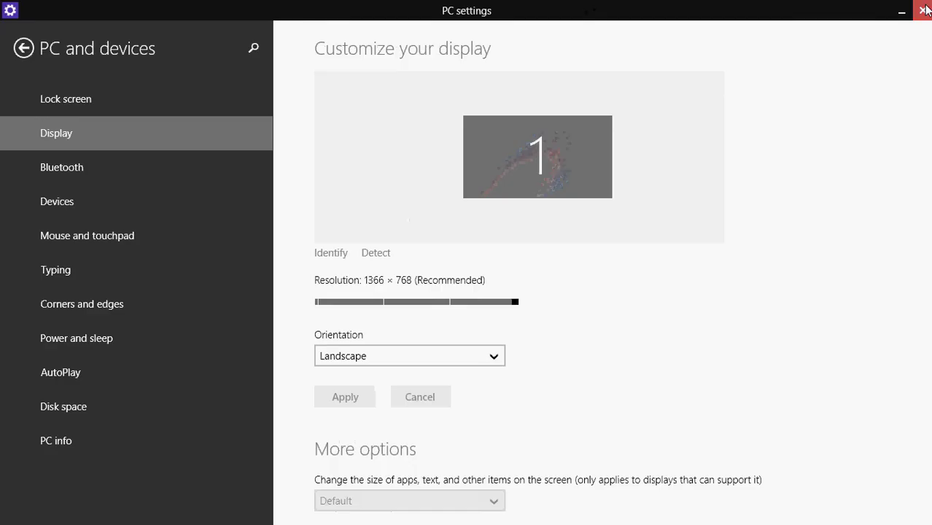
{"action": "left_click", "coordinate": [902, 7]}
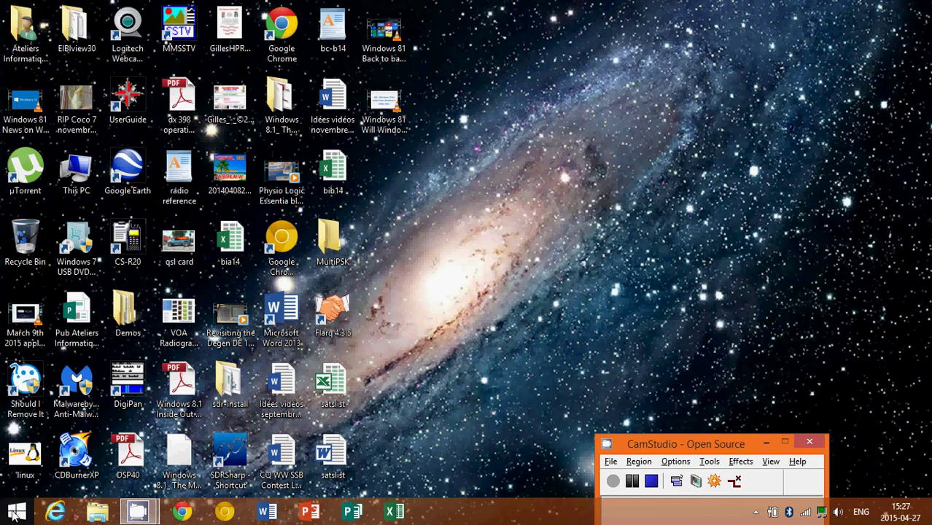
Open Control Panel from the desktop, close it, and return to the Start screen.
{"action": "right_click", "coordinate": [19, 512]}
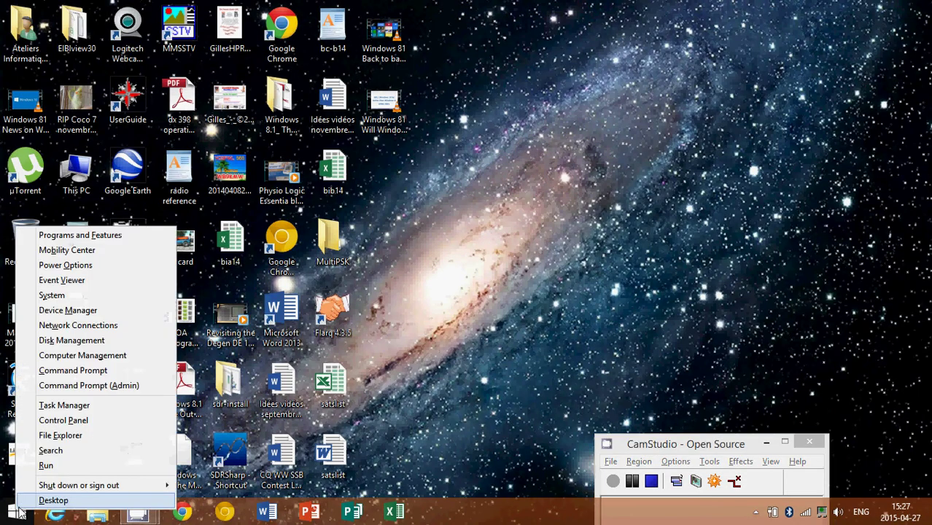
{"action": "left_click", "coordinate": [102, 422]}
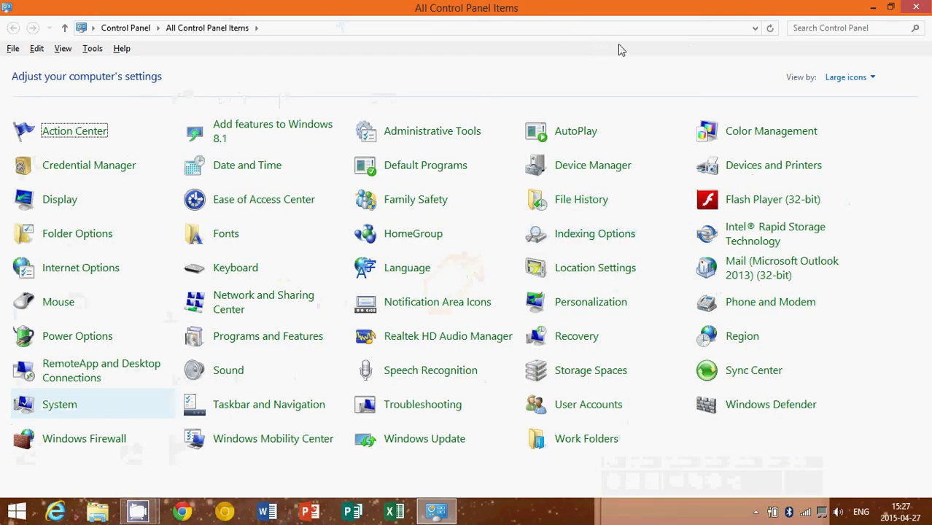
{"action": "left_click", "coordinate": [915, 7]}
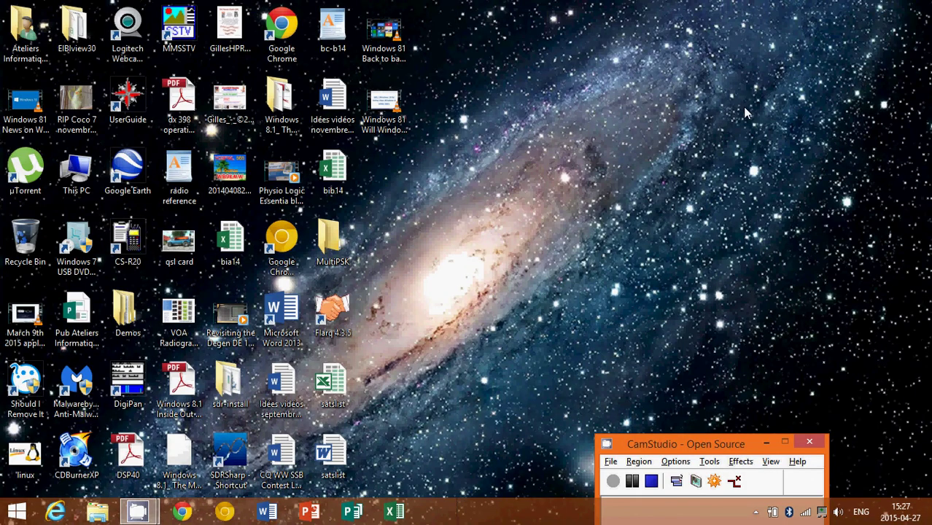
{"action": "left_click", "coordinate": [474, 293]}
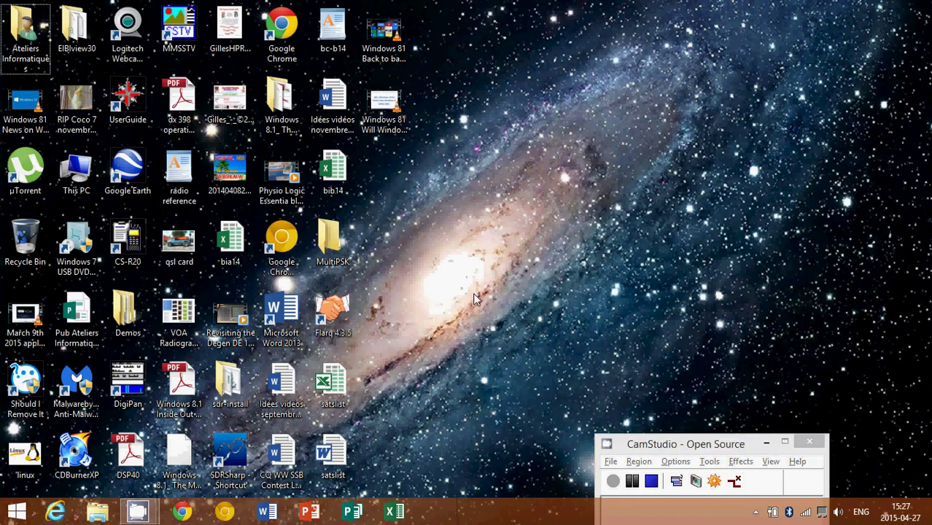
{"action": "key", "text": "super"}
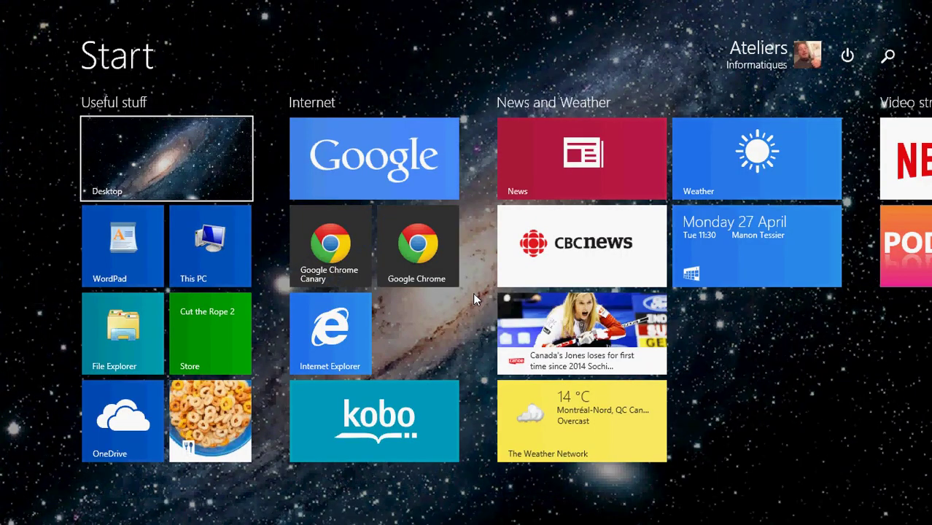
Search for "control panel" from the Start screen, open the classic Control Panel, and close it.
{"action": "key", "text": "super"}
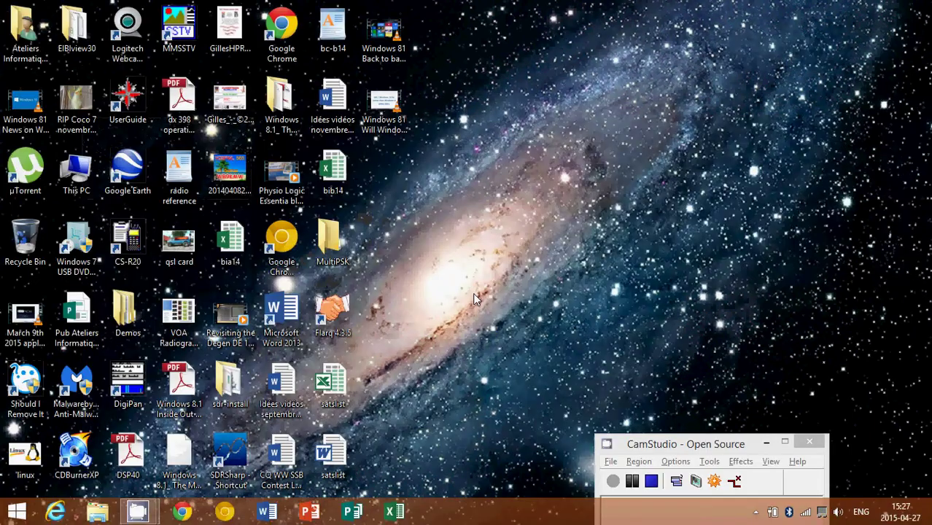
{"action": "key", "text": "super"}
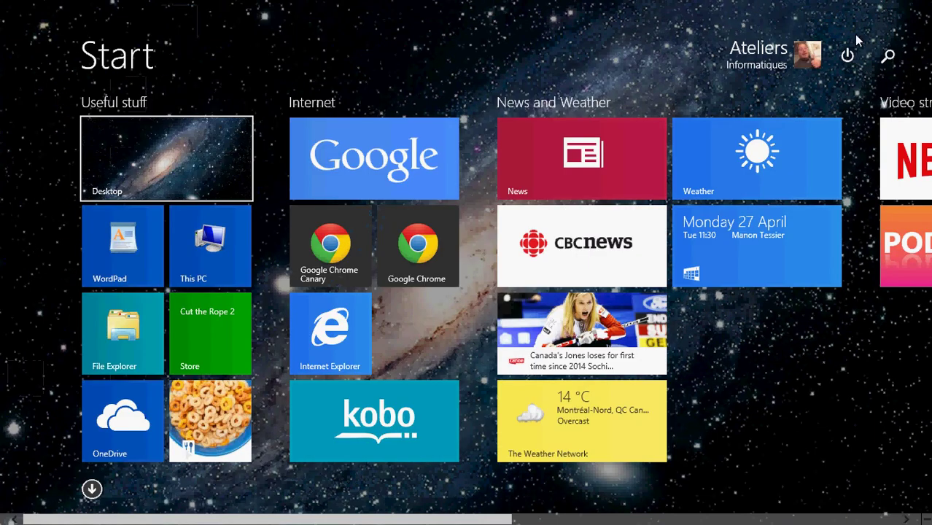
{"action": "left_click", "coordinate": [888, 57]}
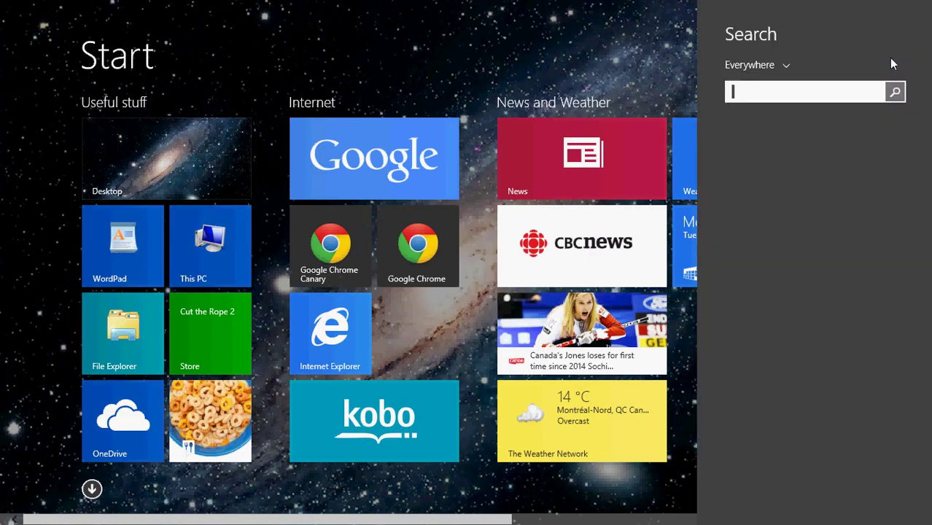
{"action": "type", "text": "control panel"}
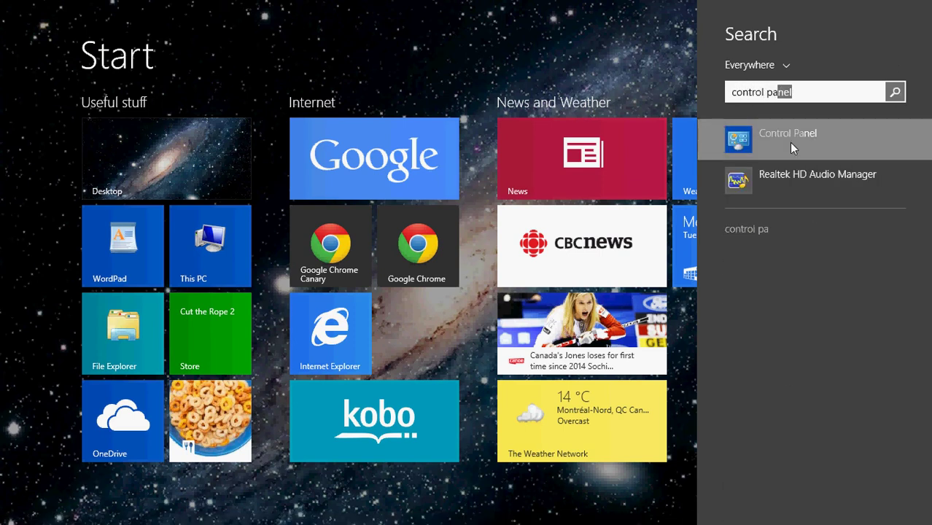
{"action": "left_click", "coordinate": [789, 143]}
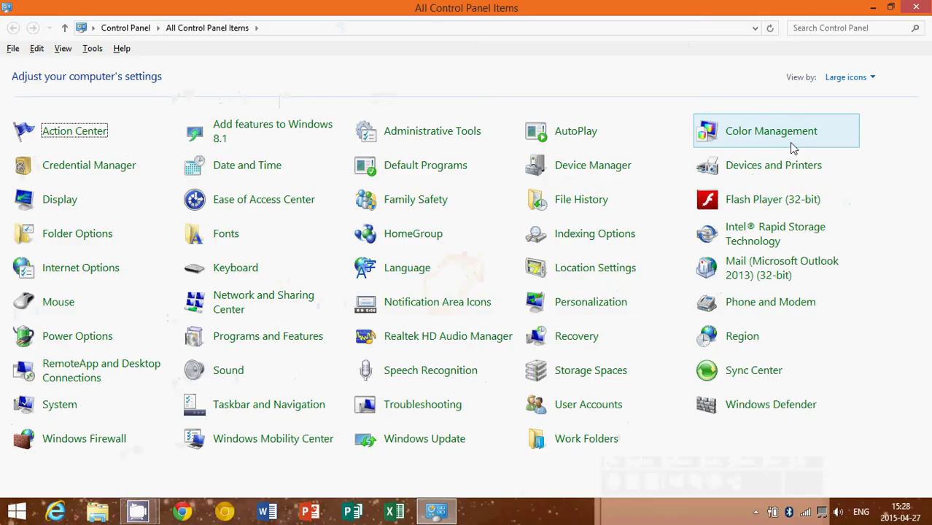
{"action": "left_click", "coordinate": [916, 6]}
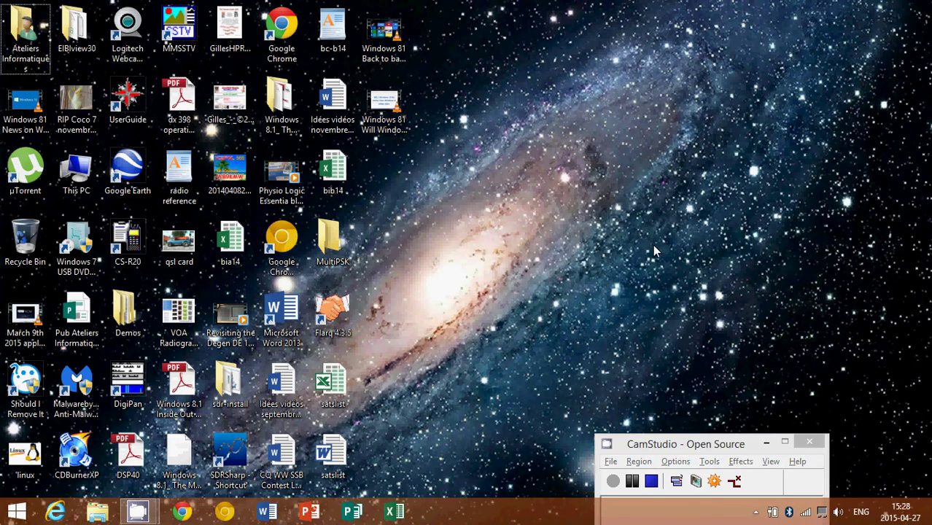